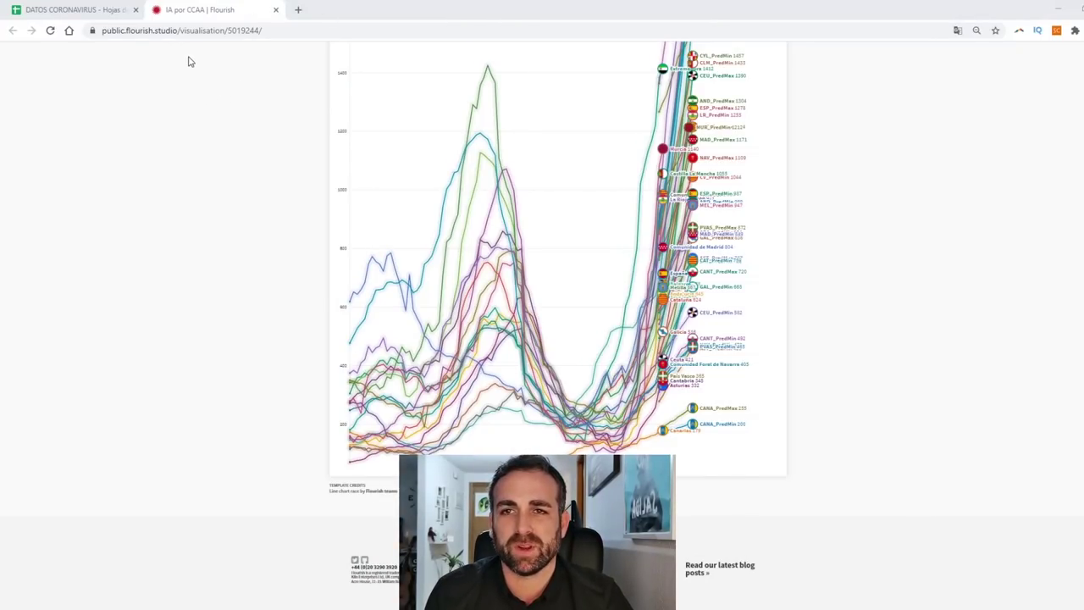
Filter the chart to España, showing its incidence curve with the PredMin and PredMax lines.
scroll(624, 206, up, 1)
scroll(631, 245, up, 3)
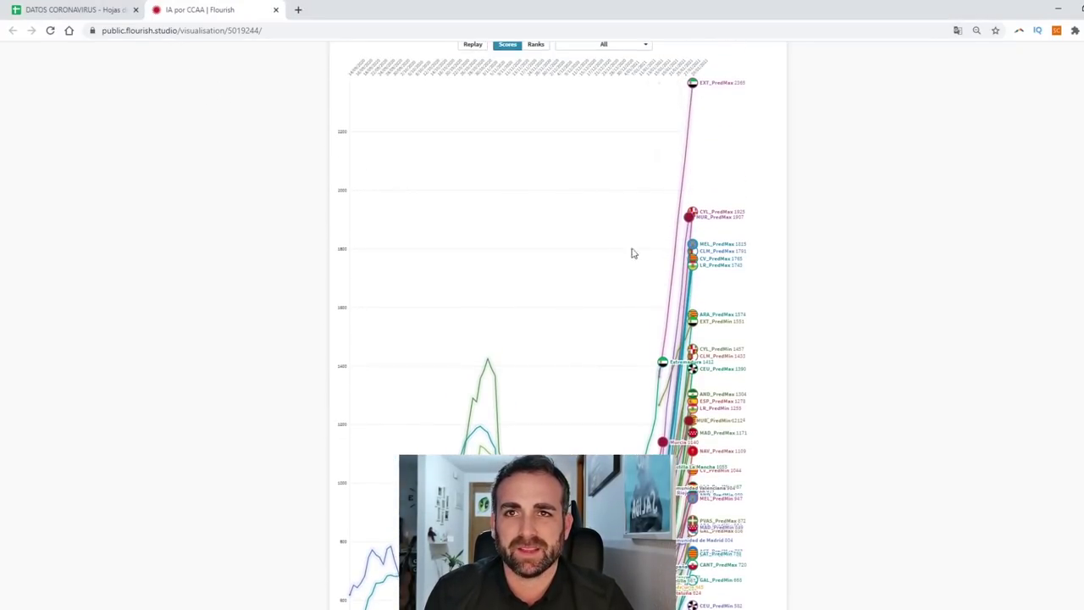
scroll(545, 147, up, 1)
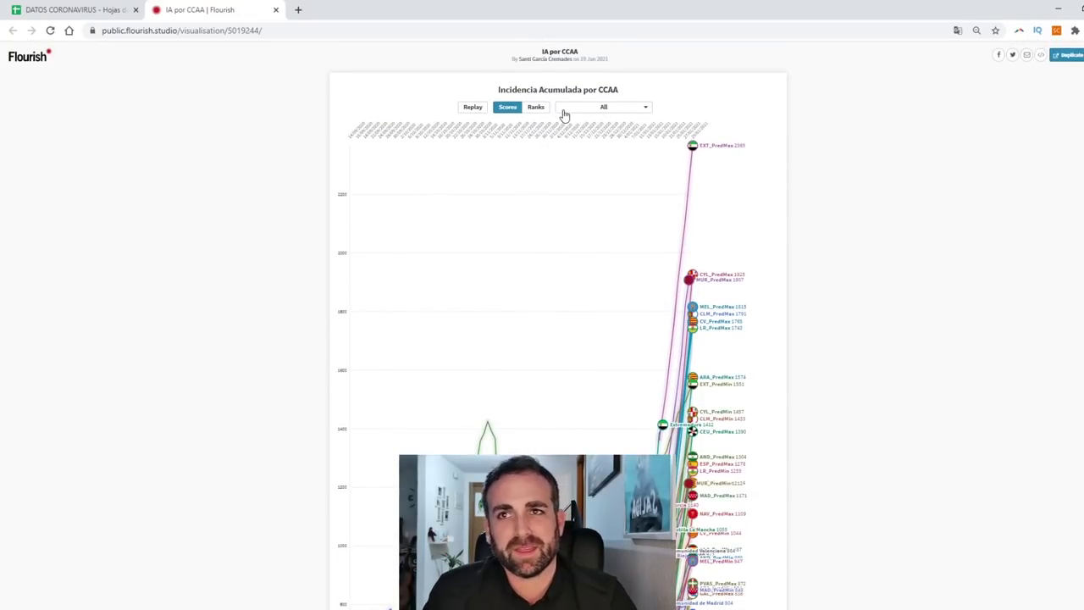
click(610, 108)
click(606, 124)
scroll(847, 195, down, 1)
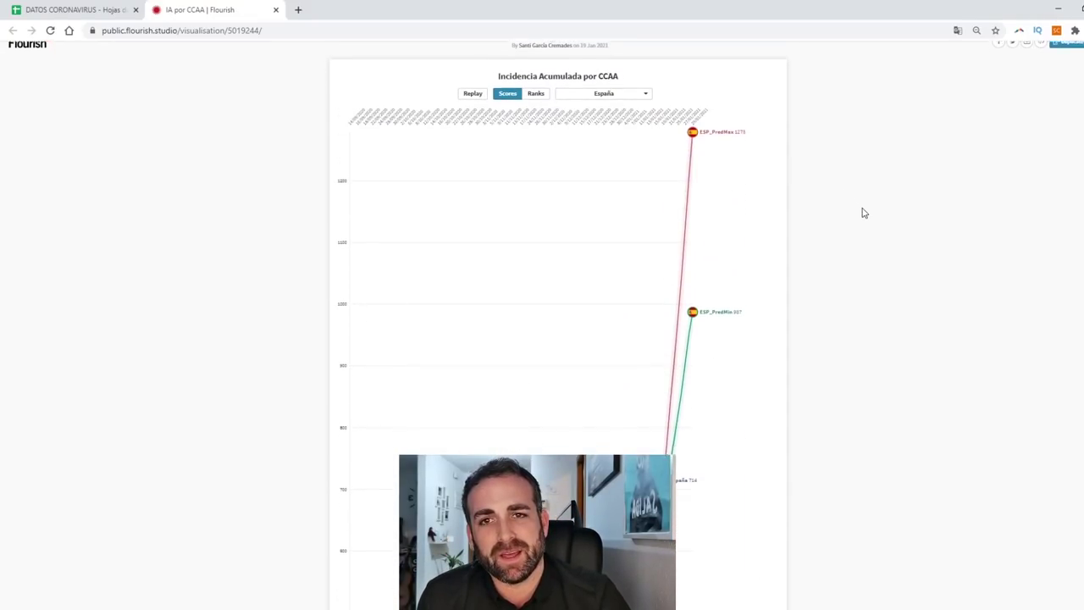
scroll(855, 216, down, 3)
scroll(838, 224, down, 1)
scroll(713, 156, up, 3)
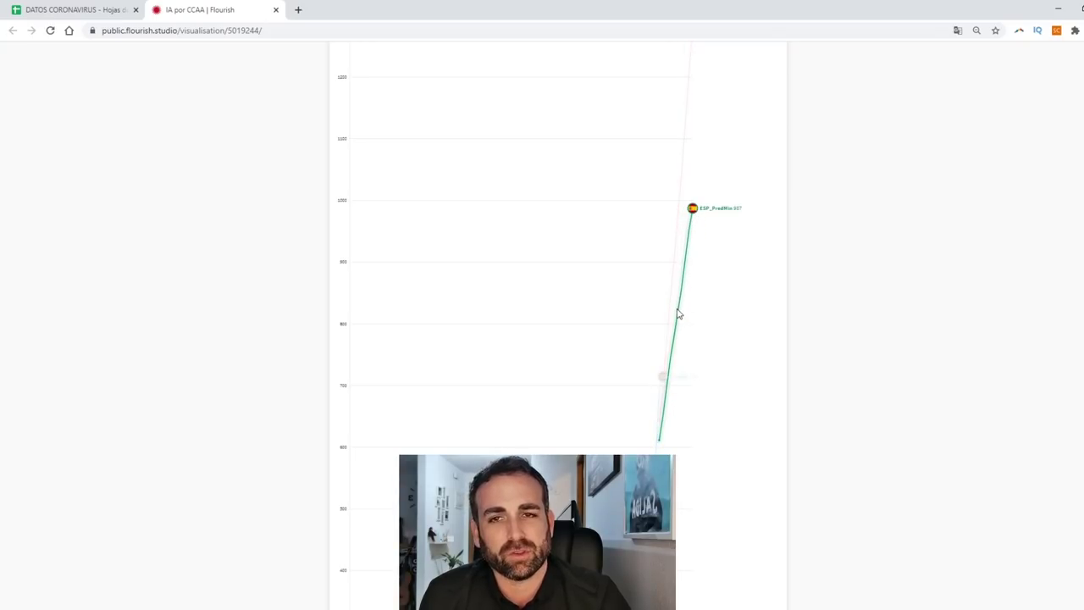
scroll(690, 396, up, 3)
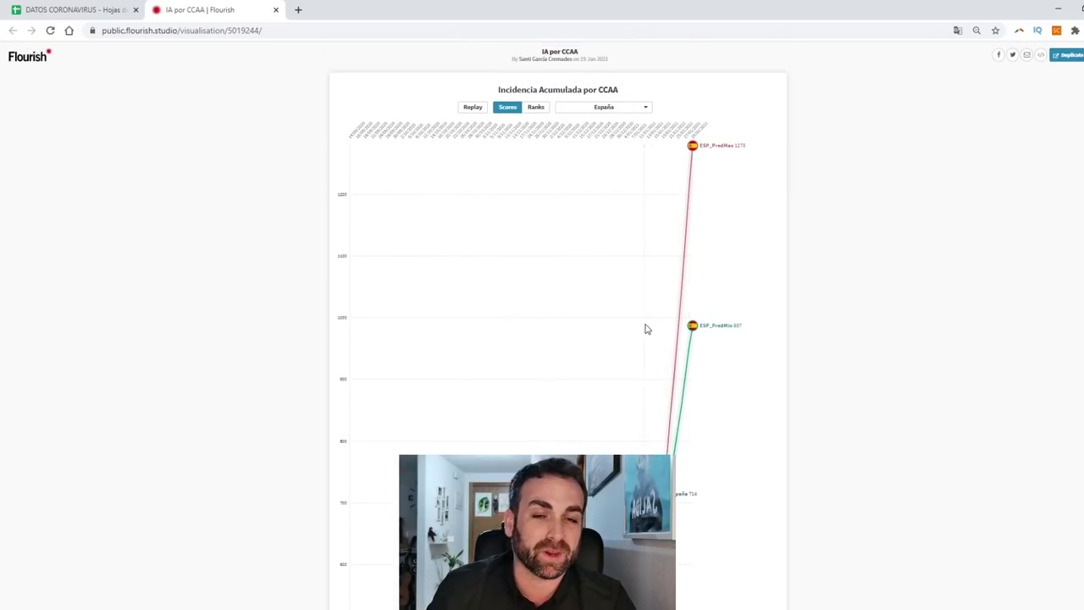
scroll(645, 329, down, 3)
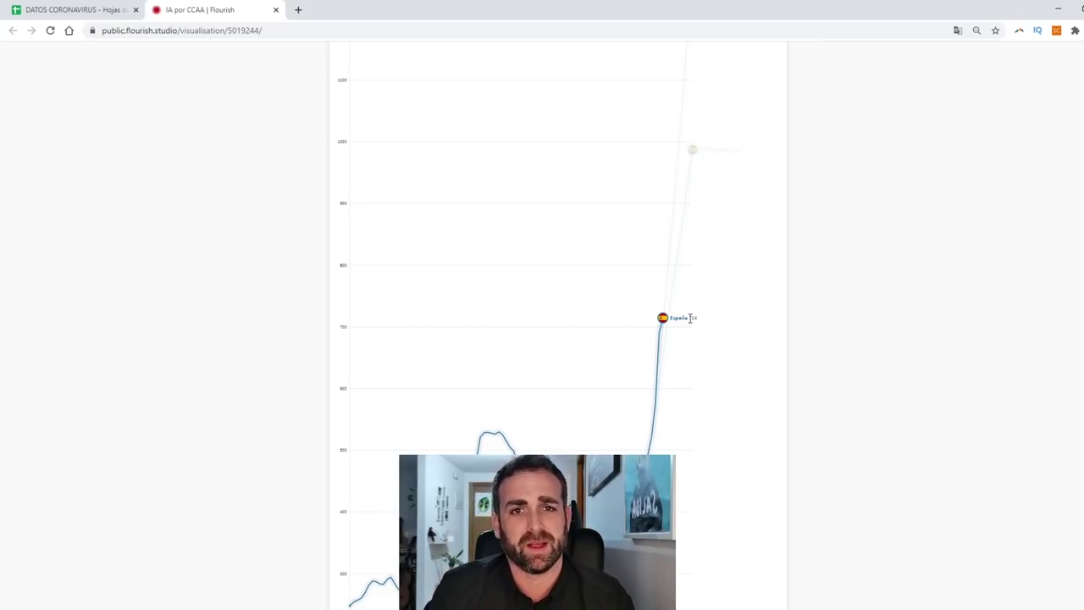
Switch the region filter to Murcia to show its incidence and prediction lines.
scroll(603, 207, up, 2)
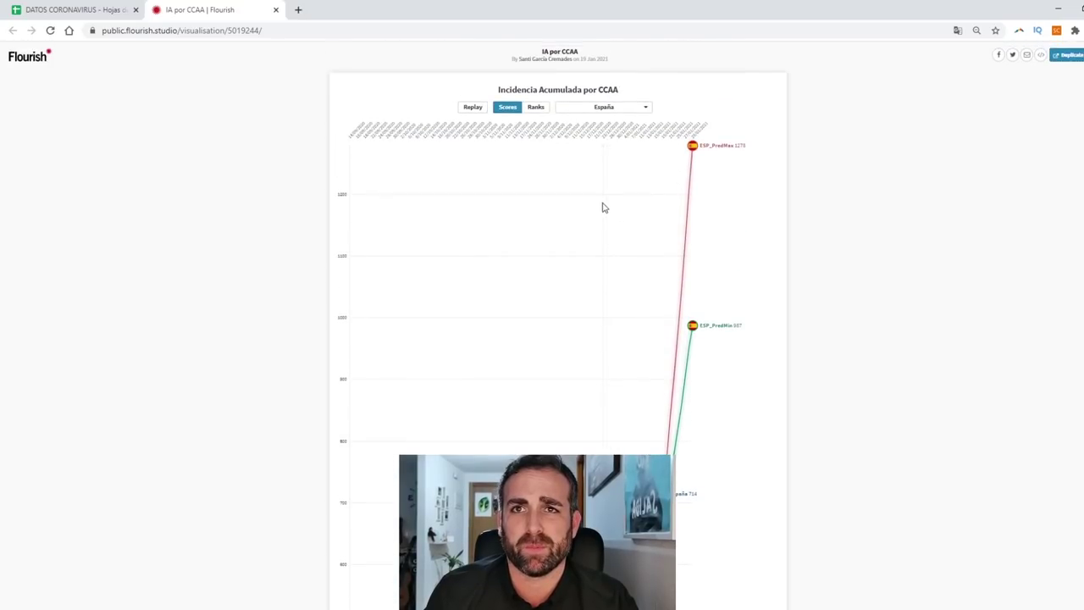
click(604, 110)
scroll(608, 152, down, 2)
scroll(606, 169, down, 2)
scroll(603, 169, down, 2)
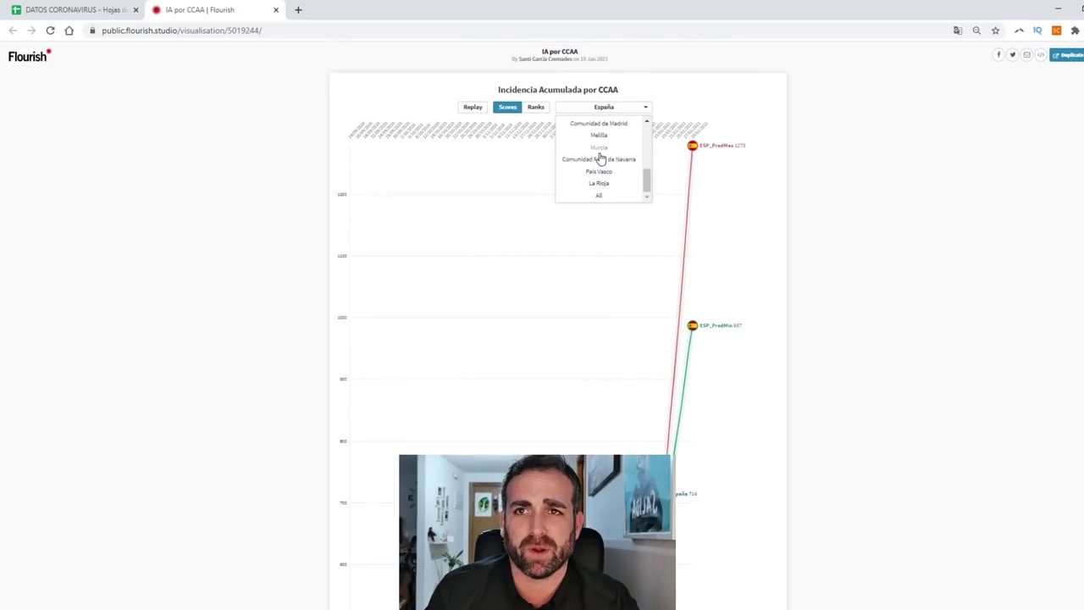
click(598, 149)
scroll(462, 347, down, 3)
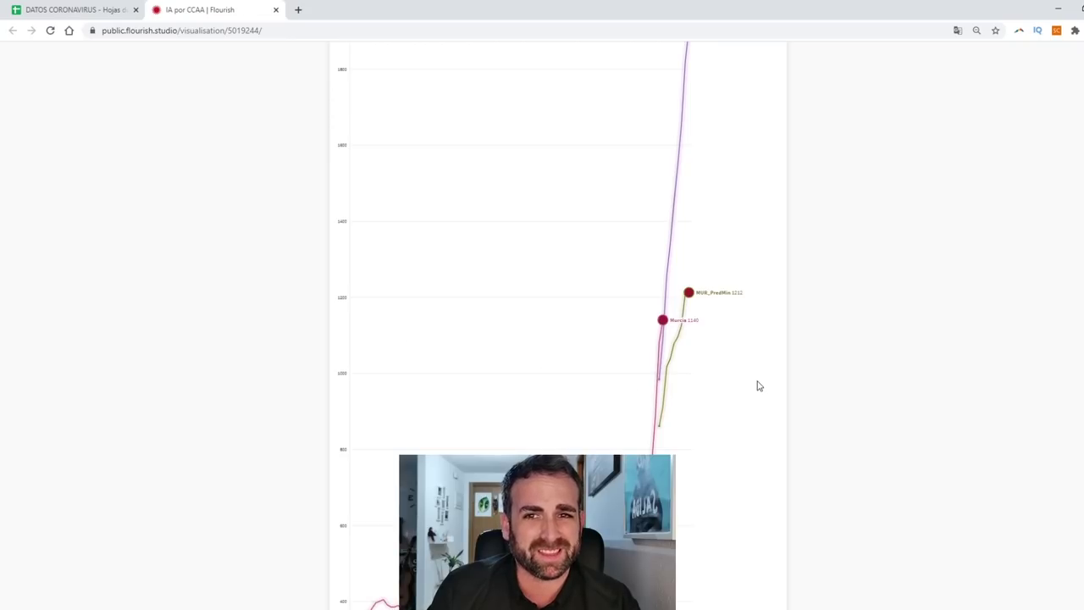
Switch the chart to Extremadura, showing 1412 with PredMin 1551 and PredMax 2340.
scroll(754, 384, up, 1)
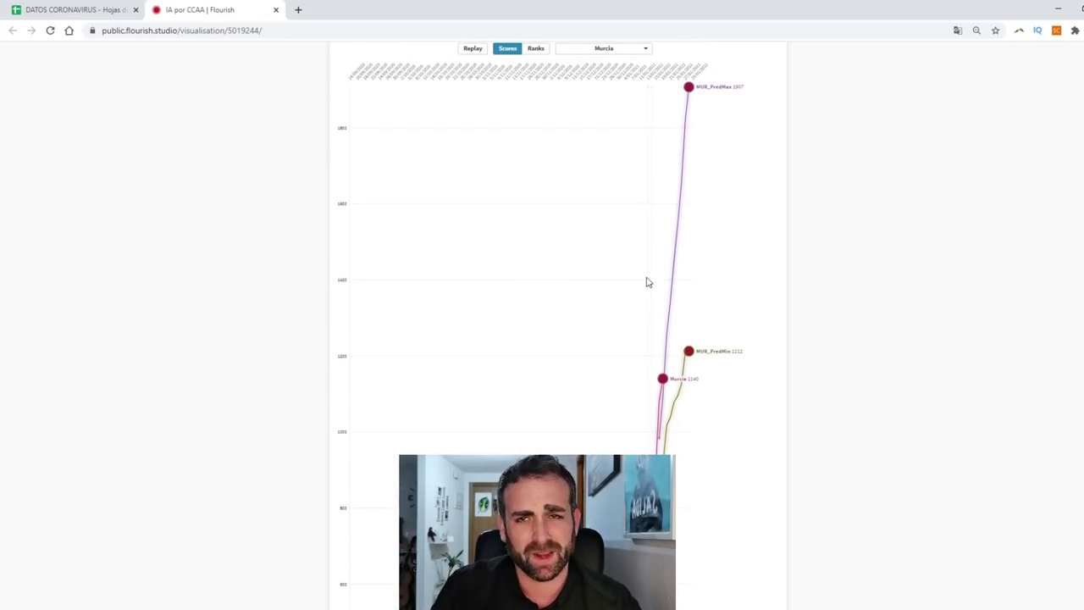
scroll(635, 220, up, 1)
click(619, 109)
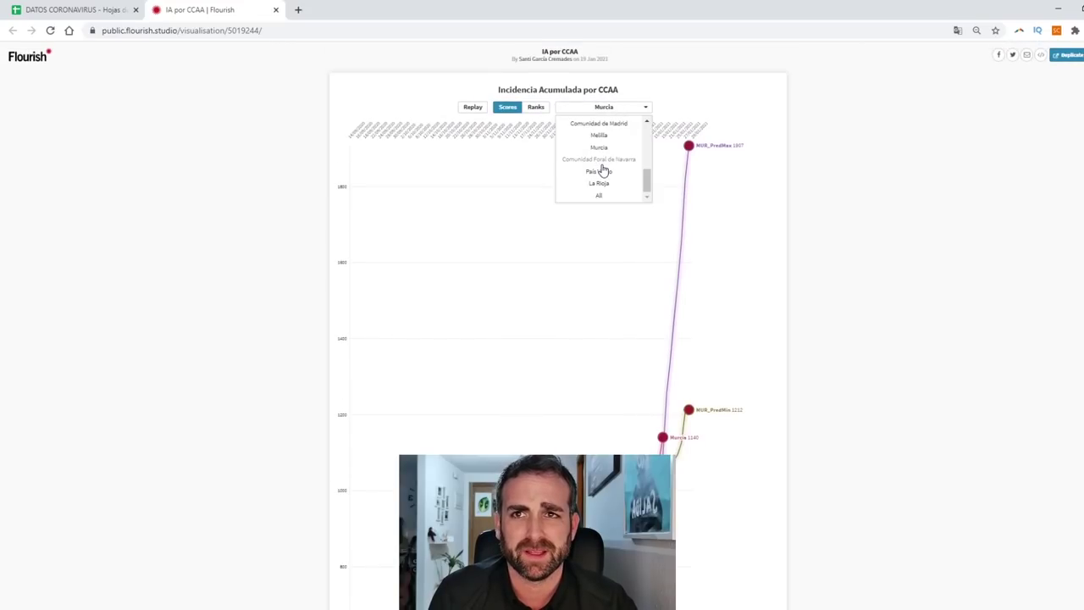
scroll(602, 169, down, 1)
scroll(601, 171, down, 1)
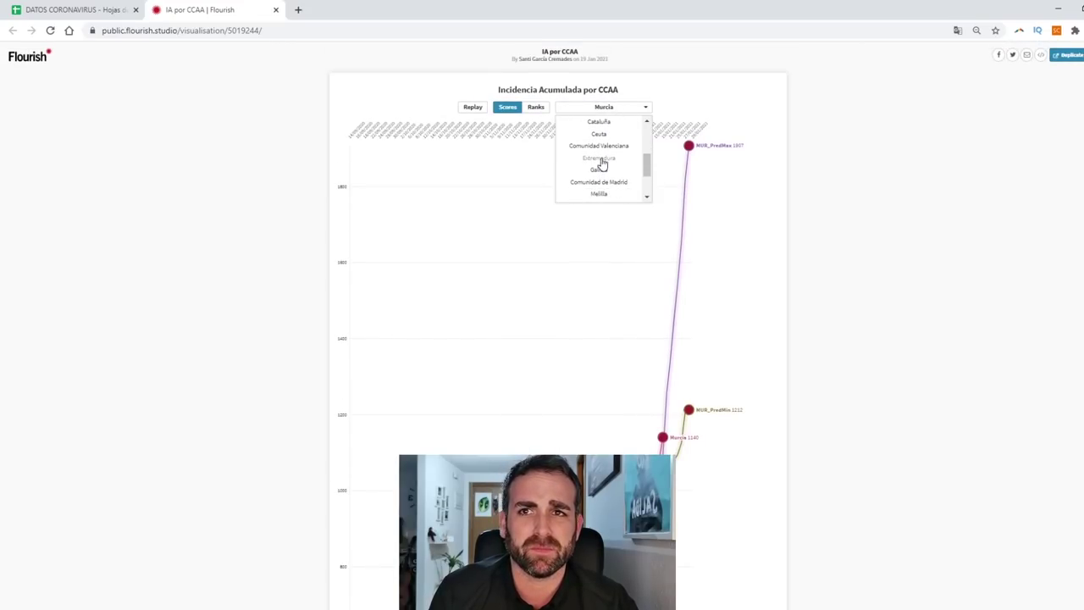
click(599, 166)
scroll(284, 321, down, 1)
scroll(284, 322, down, 1)
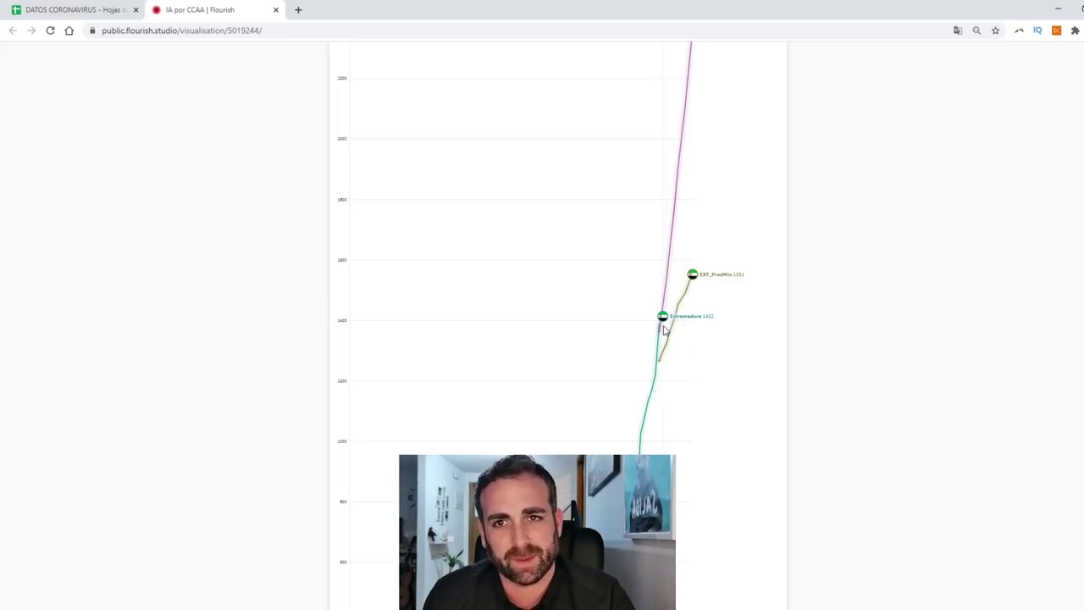
scroll(644, 326, up, 2)
Switch the chart to Galicia (518), then go back to the DATOS CORONAVIRUS spreadsheet.
click(602, 108)
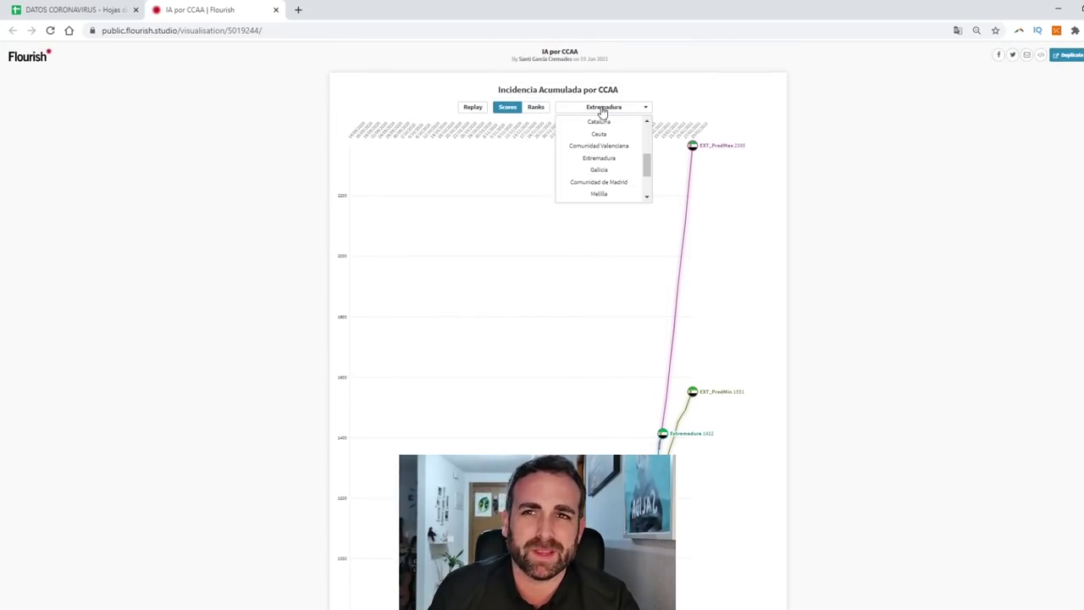
click(598, 163)
scroll(617, 268, down, 3)
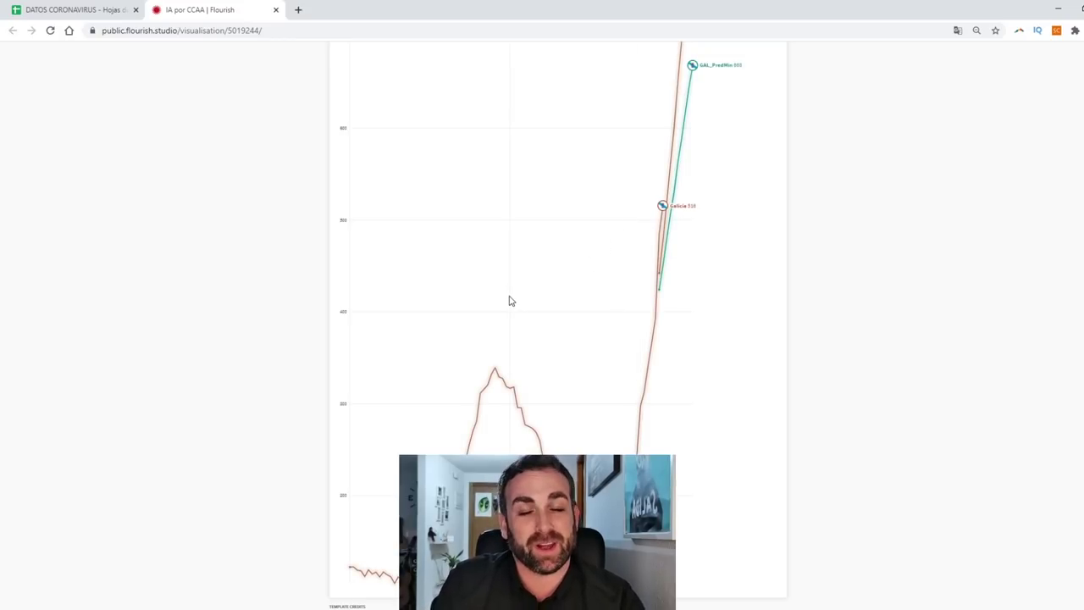
scroll(518, 307, up, 2)
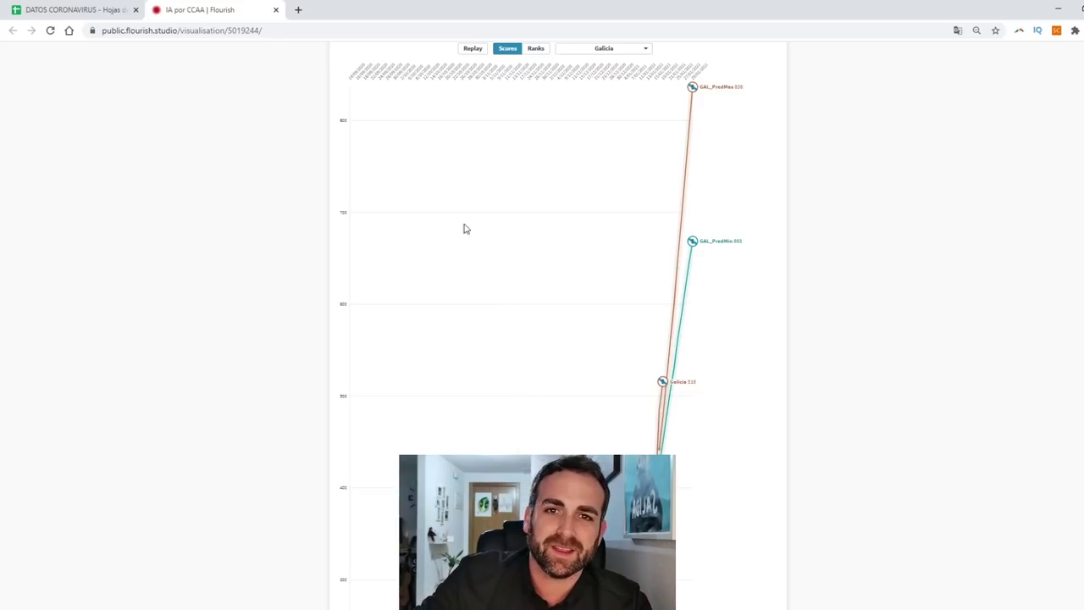
click(89, 9)
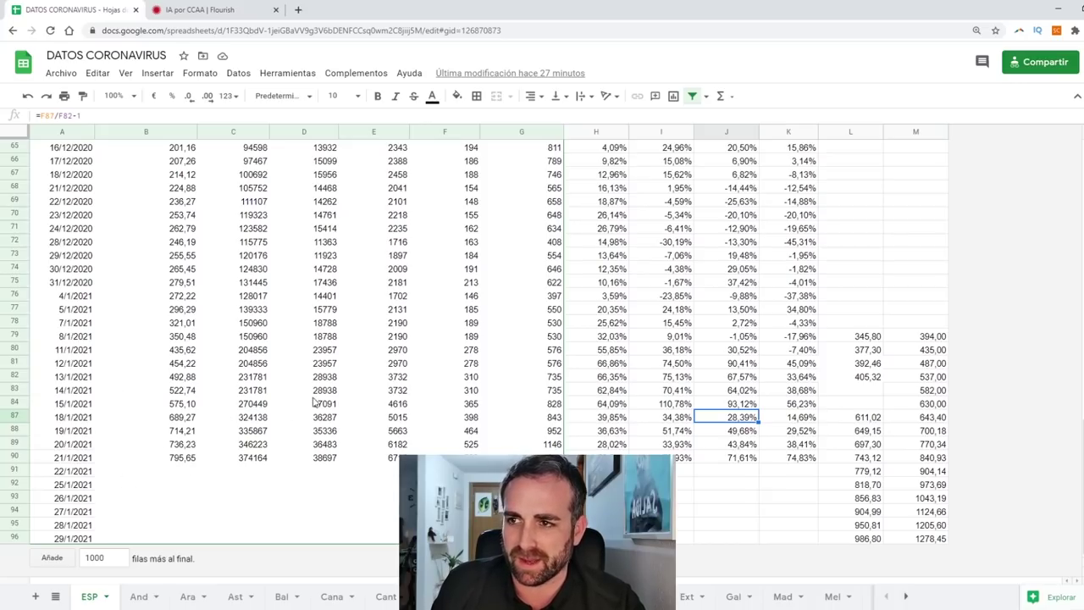
Open the And sheet's data in the spreadsheet.
scroll(152, 436, up, 3)
scroll(161, 436, up, 3)
scroll(169, 428, down, 6)
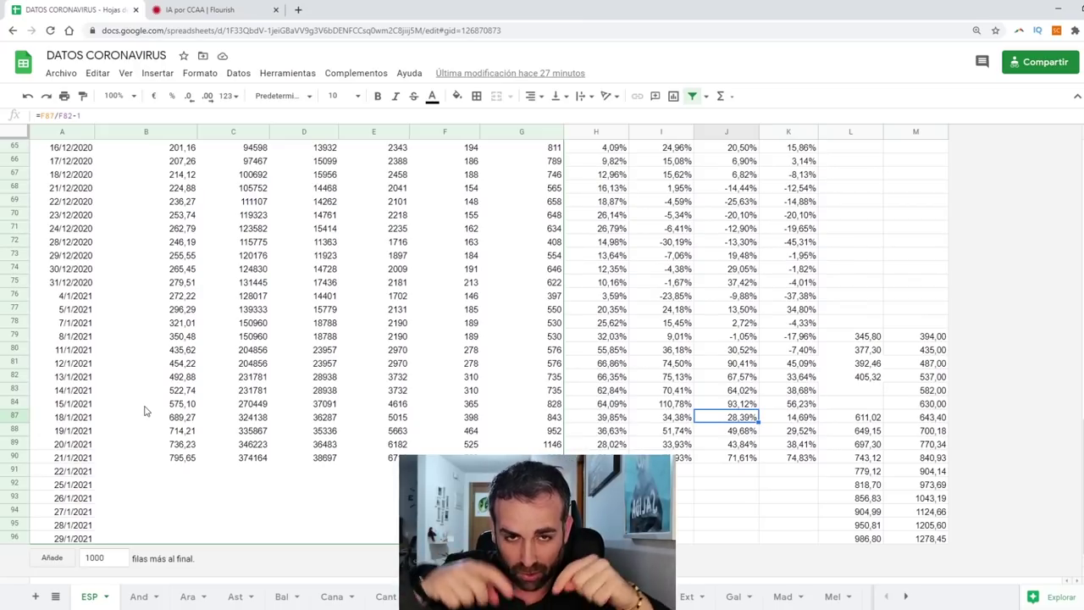
click(138, 596)
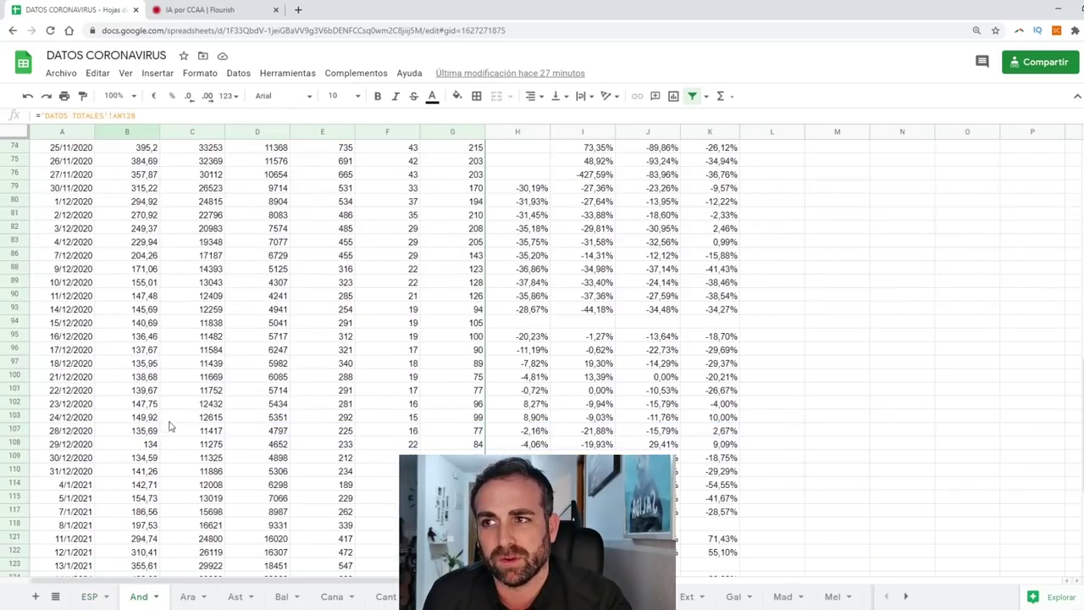
Point out the Casos 14/7 días, Hospitalizados, UCI, Muertes headers and the weekly increase headers H1:K1.
scroll(169, 426, up, 10)
scroll(166, 399, up, 5)
click(179, 166)
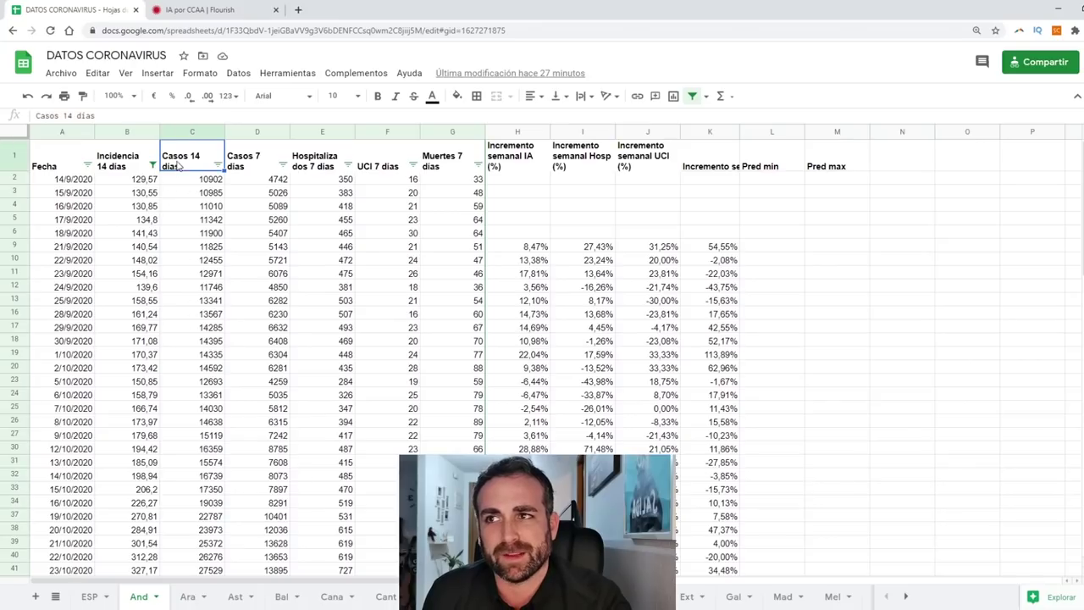
click(250, 163)
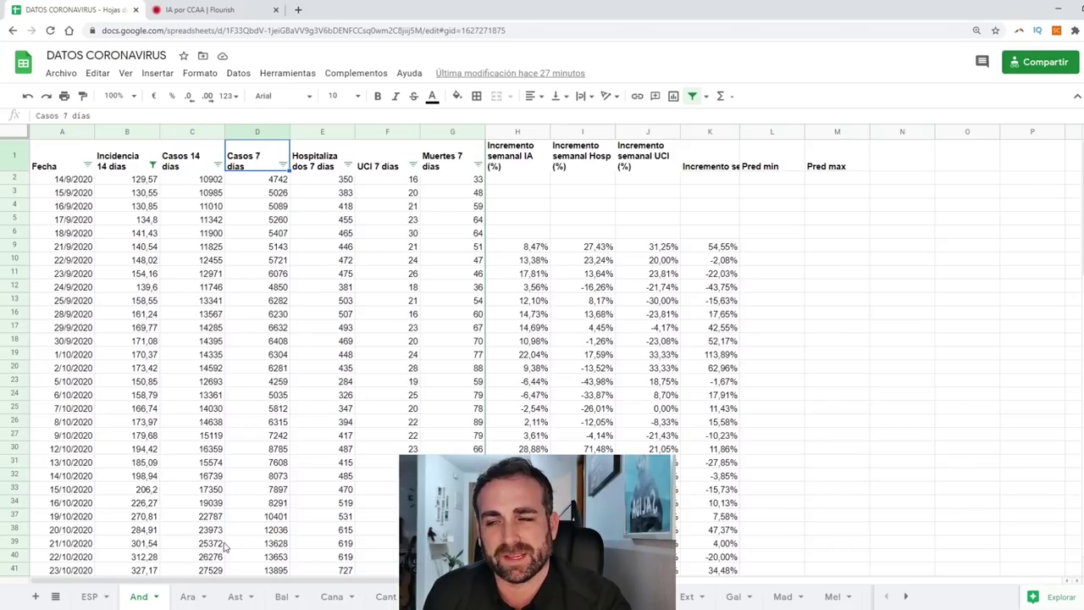
click(311, 166)
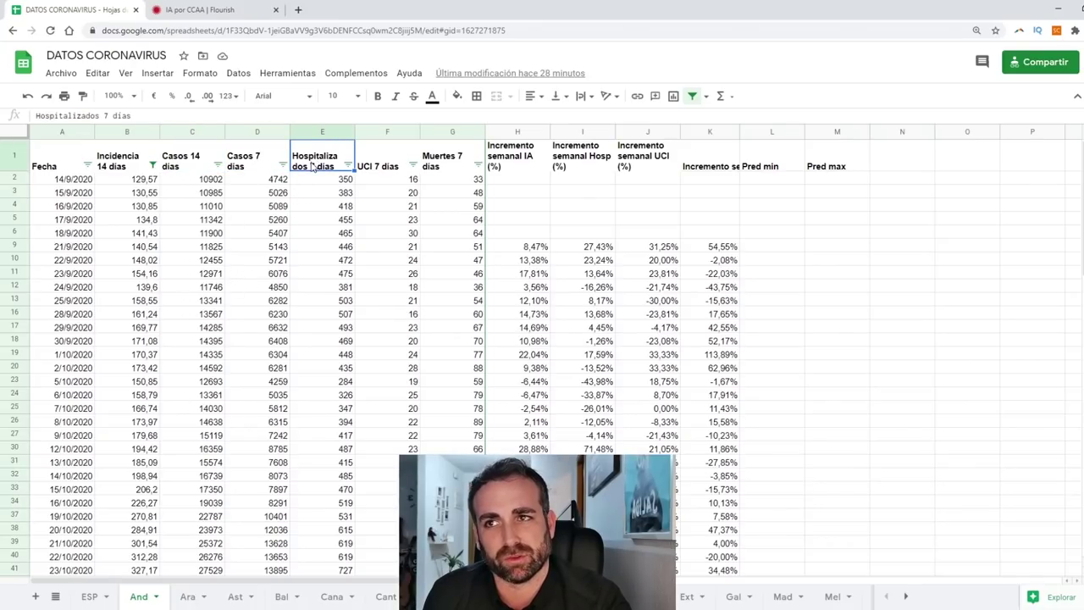
click(382, 166)
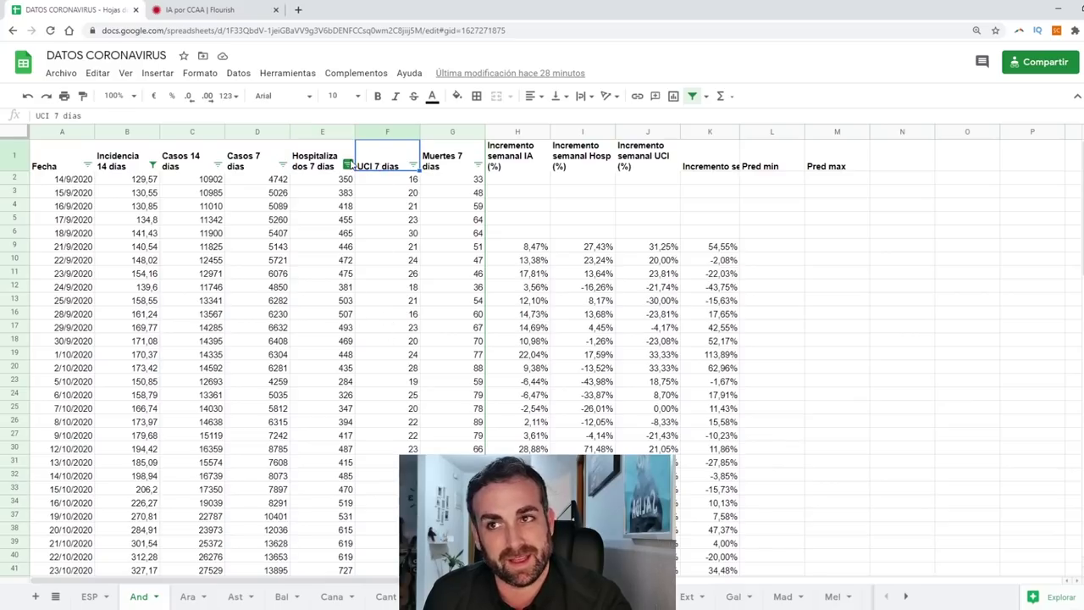
click(452, 166)
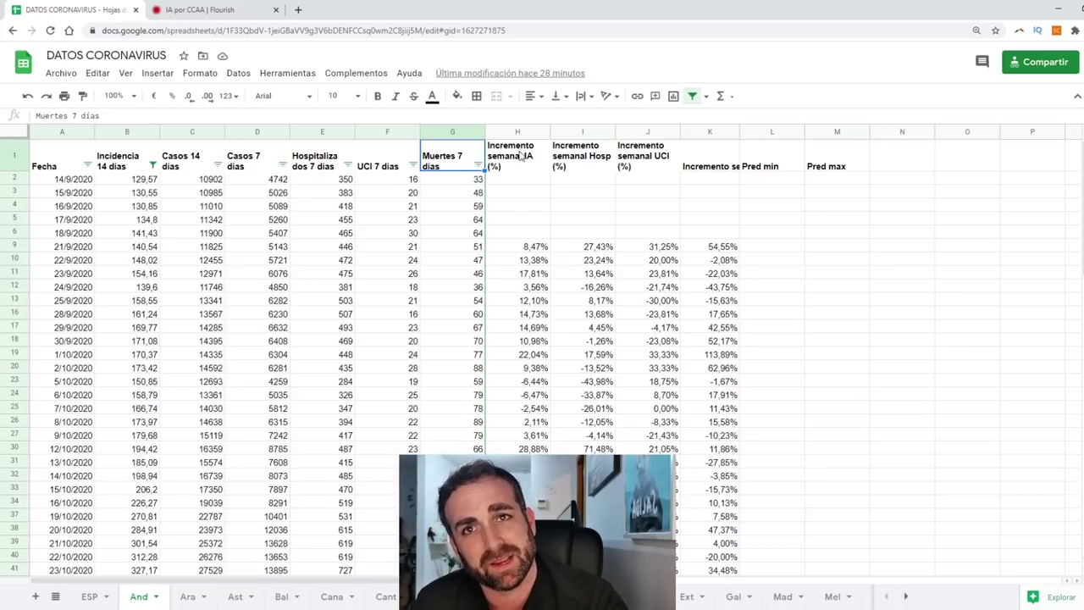
drag(522, 156, 707, 157)
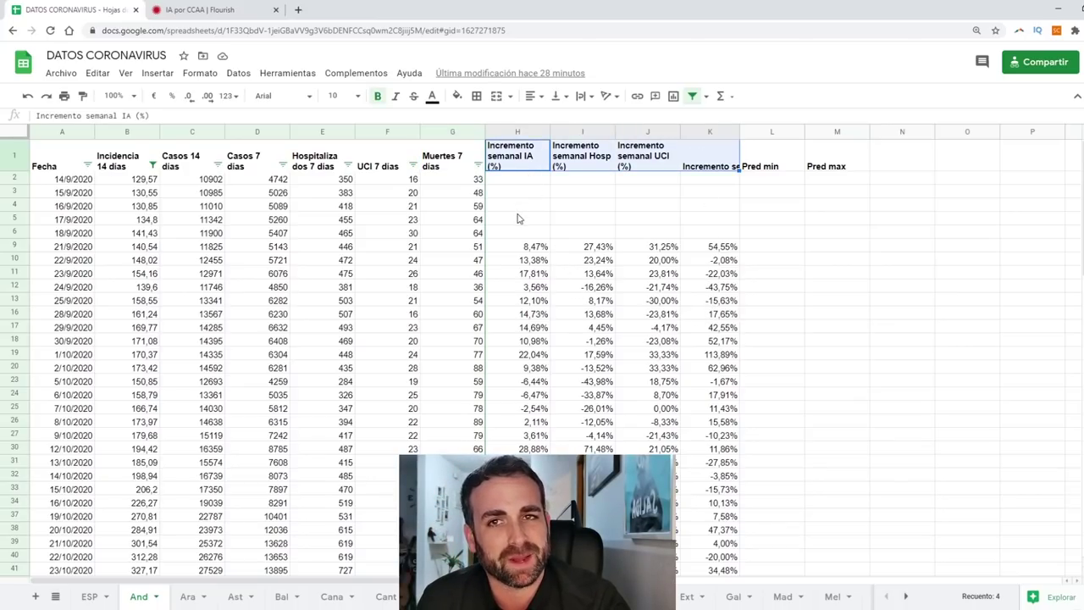
click(515, 160)
Scroll through the And data, then switch to the ESP sheet with Spain's projected values.
scroll(523, 413, down, 3)
scroll(523, 412, down, 4)
scroll(524, 412, down, 5)
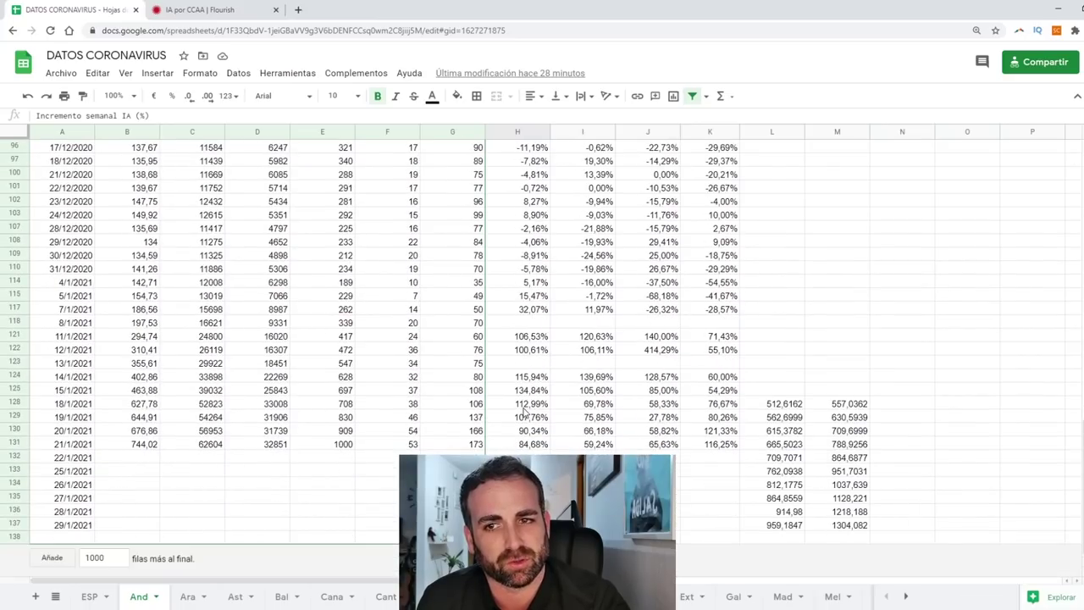
click(91, 596)
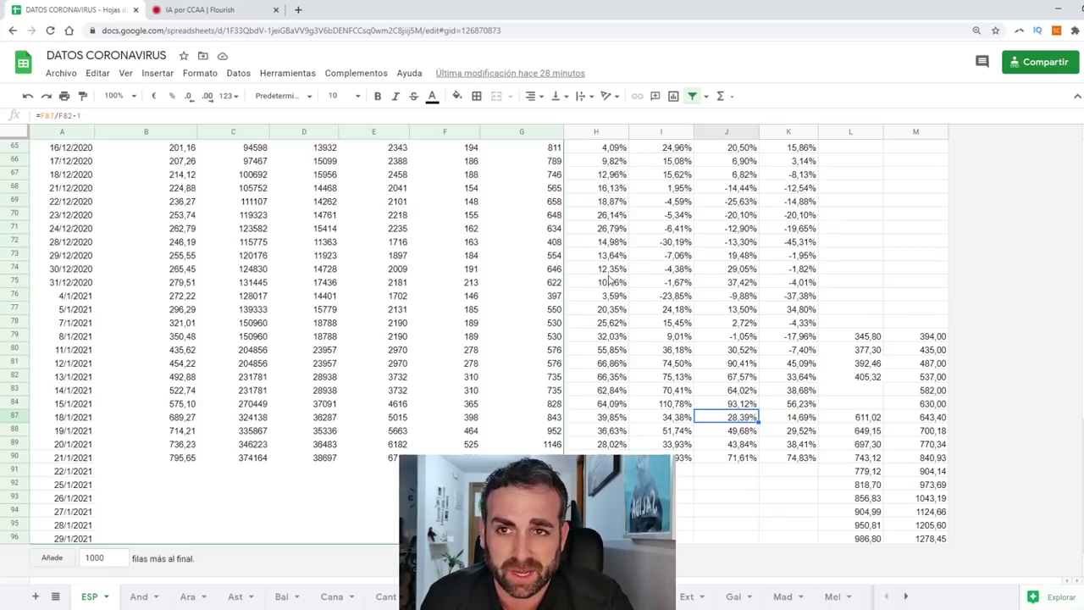
drag(597, 241, 611, 443)
click(603, 309)
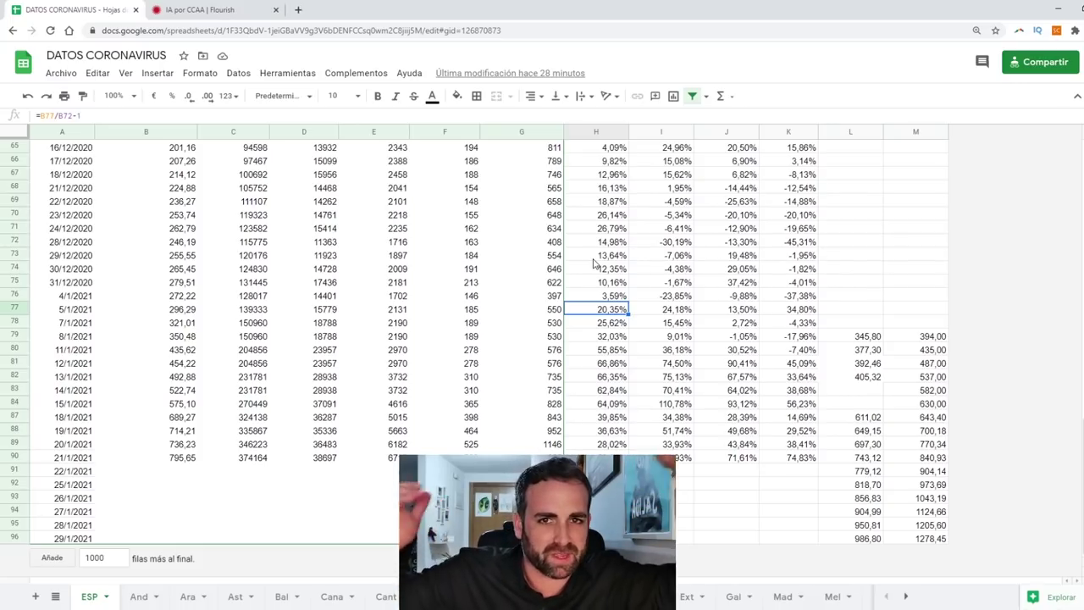
mouse_move(606, 271)
mouse_down()
mouse_move(618, 330)
mouse_move(614, 457)
mouse_up()
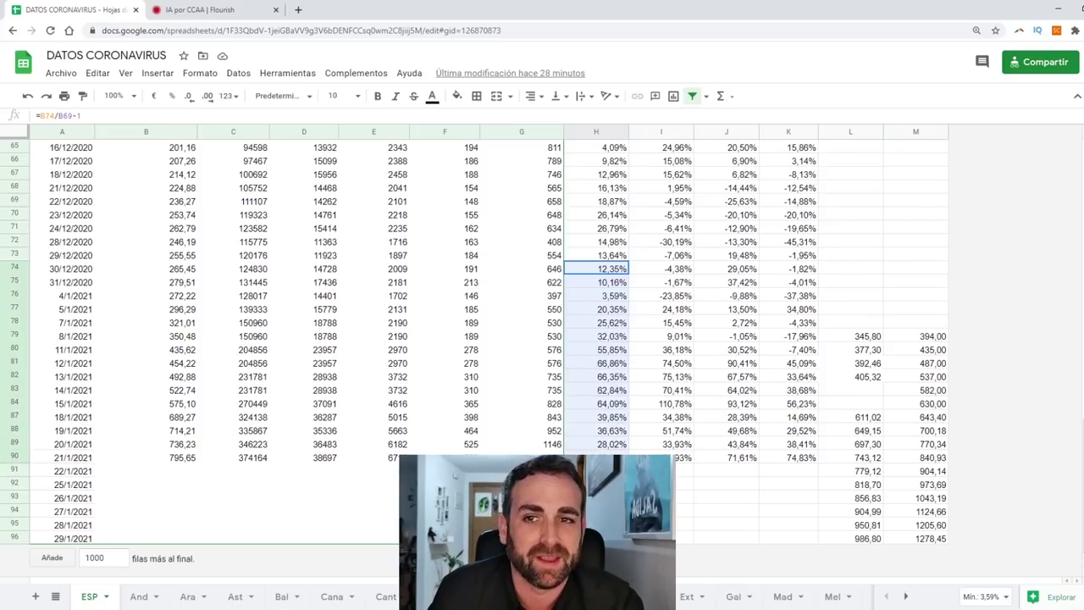
click(604, 350)
click(611, 296)
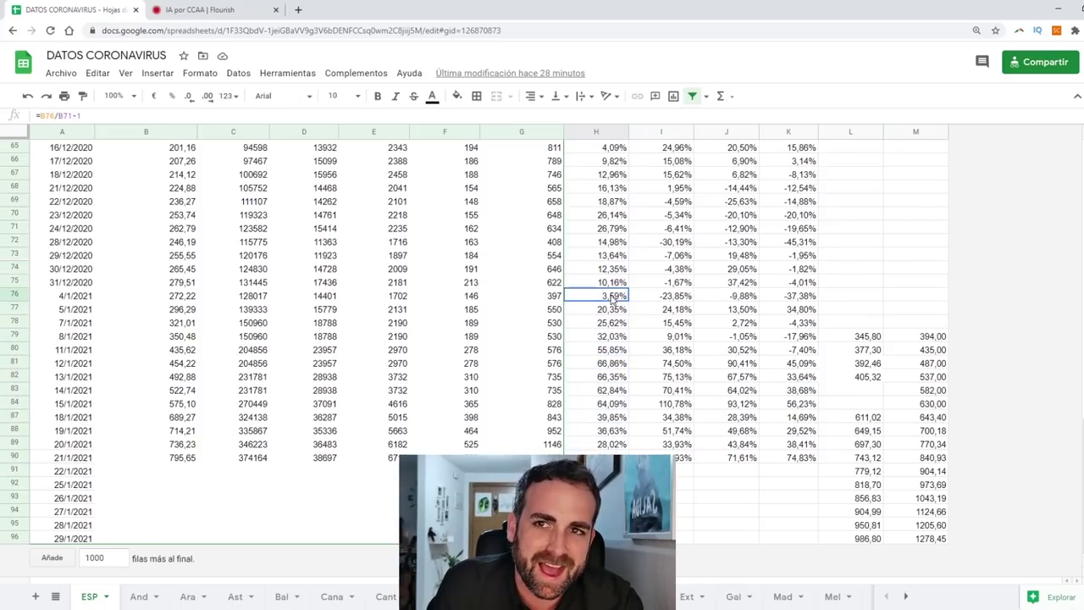
mouse_move(611, 298)
mouse_down()
mouse_move(612, 354)
mouse_move(618, 301)
mouse_up()
click(617, 309)
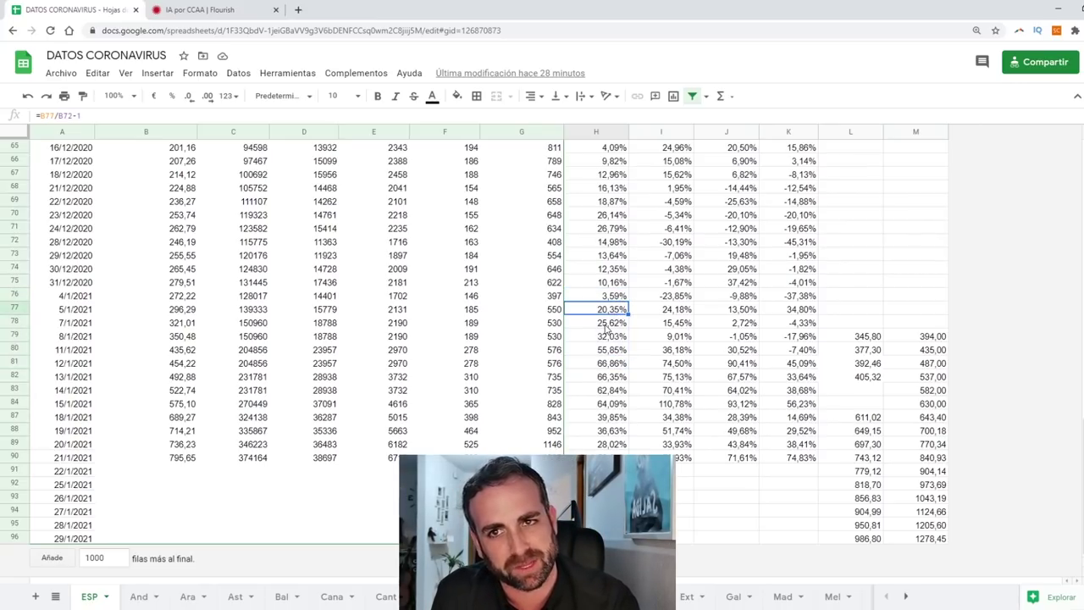
click(607, 322)
click(607, 337)
click(608, 350)
click(609, 364)
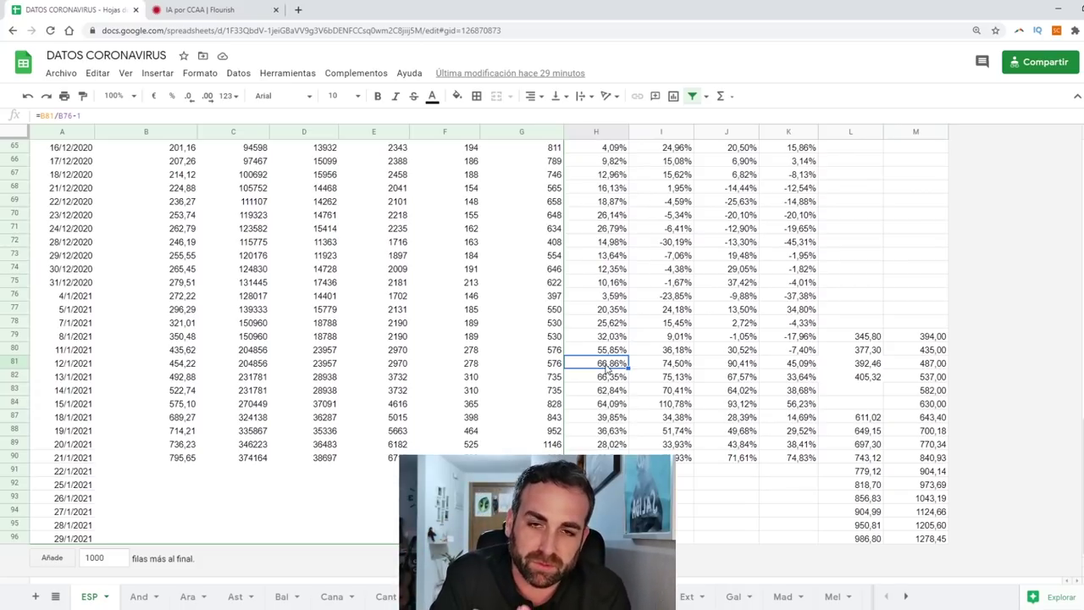
scroll(607, 368, up, 3)
scroll(607, 368, down, 3)
drag(606, 403, 606, 436)
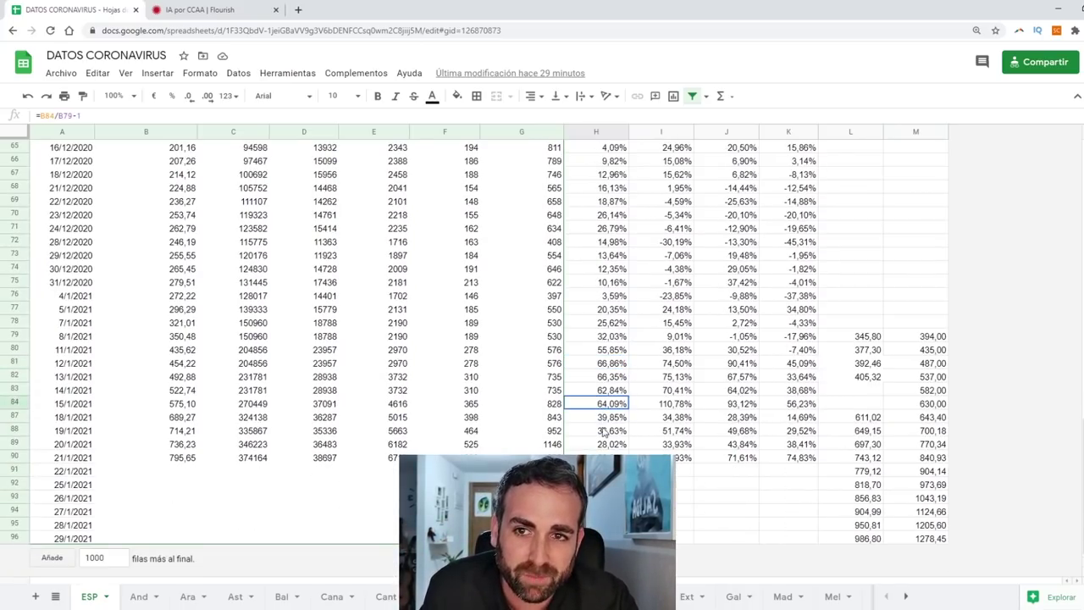
click(606, 350)
click(595, 452)
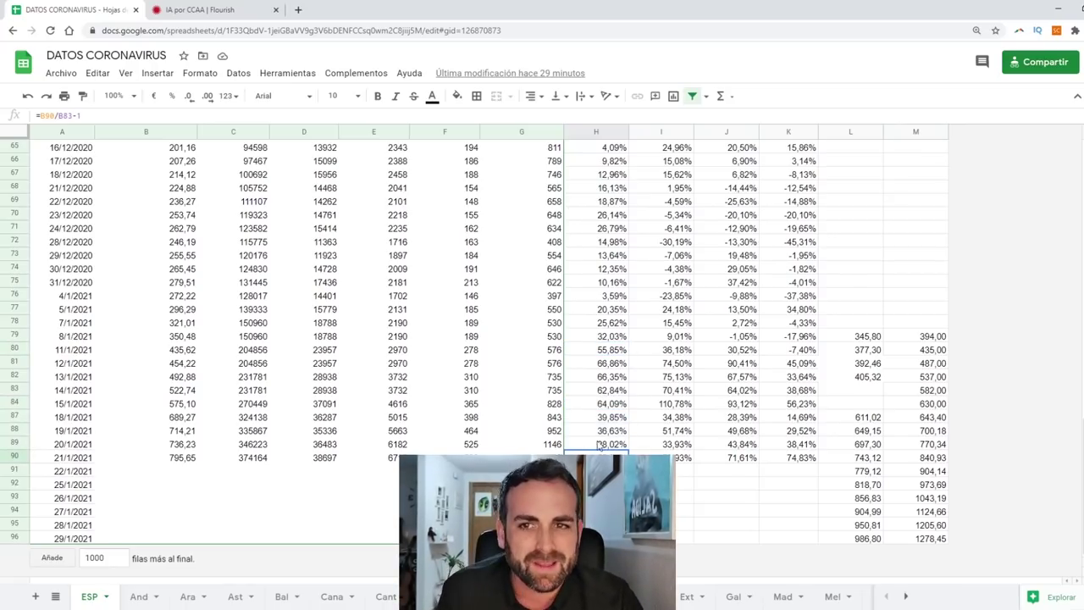
click(606, 404)
click(605, 445)
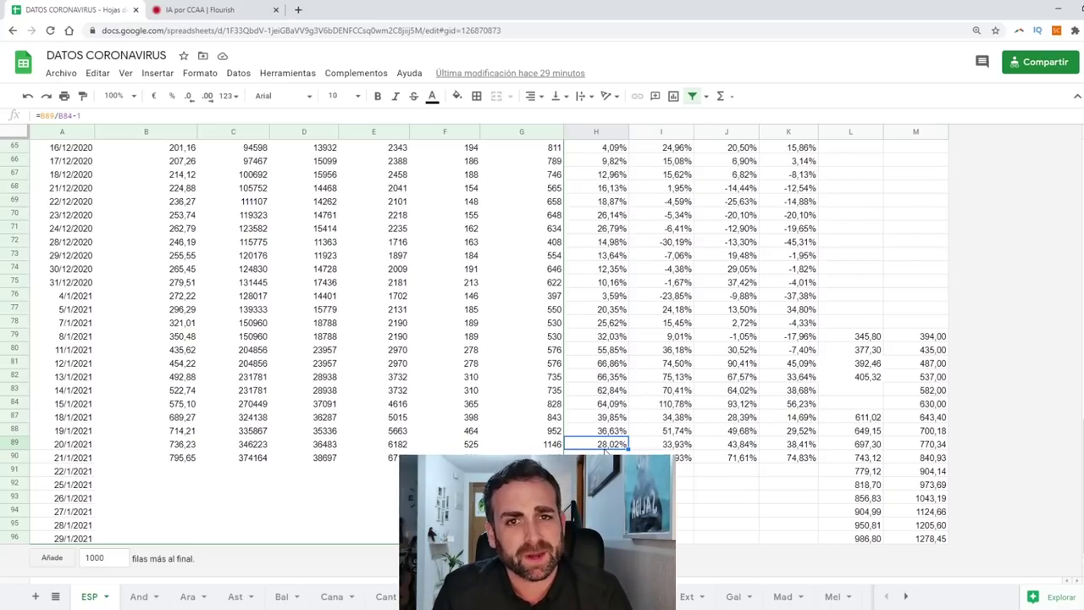
drag(597, 403, 597, 443)
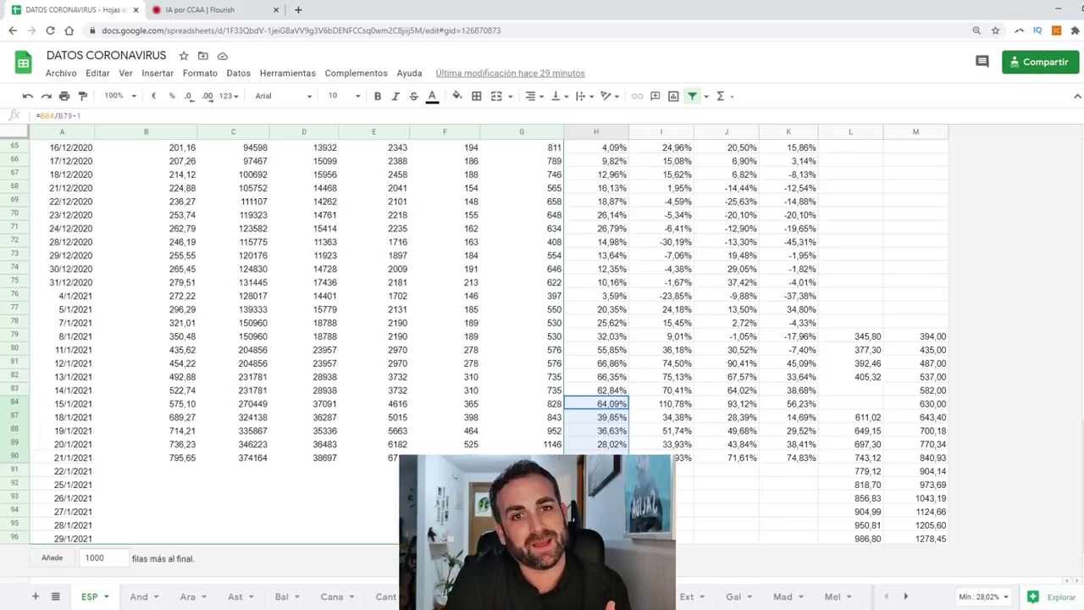
click(610, 377)
drag(609, 379, 601, 444)
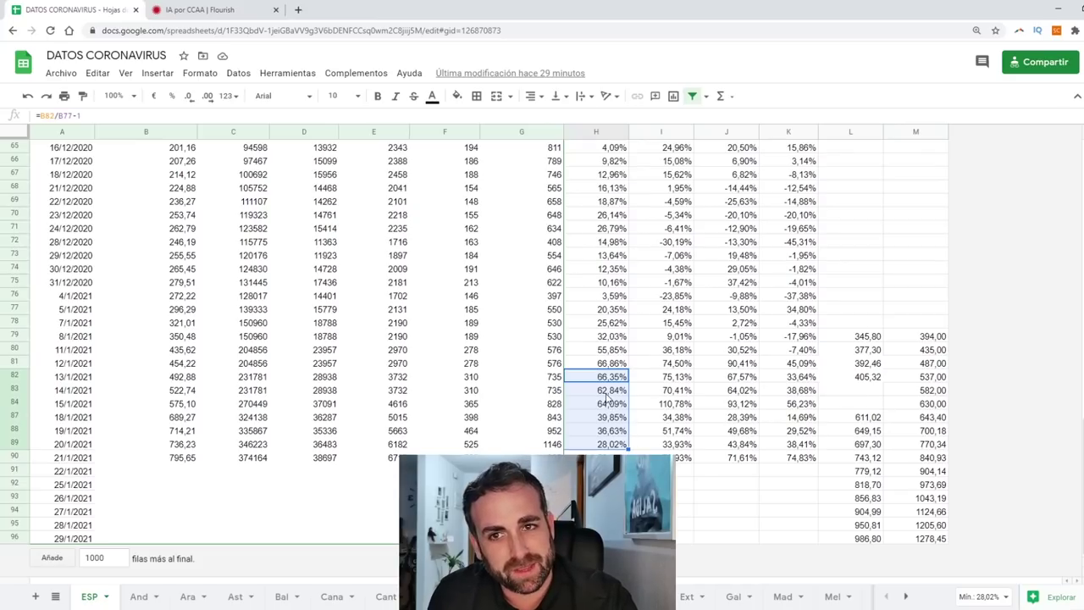
drag(610, 363, 608, 417)
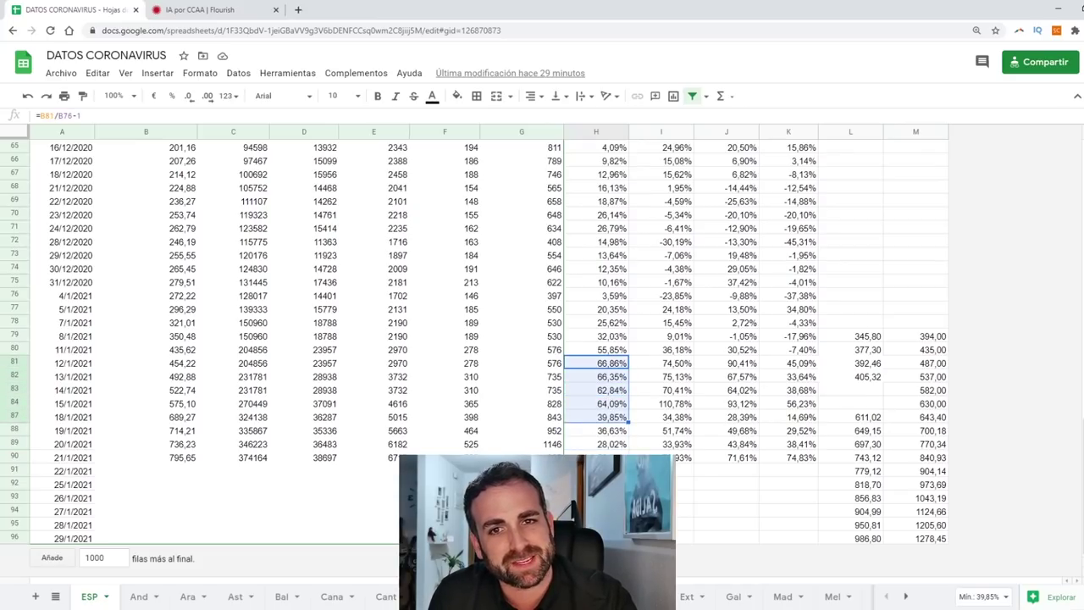
drag(668, 337, 650, 441)
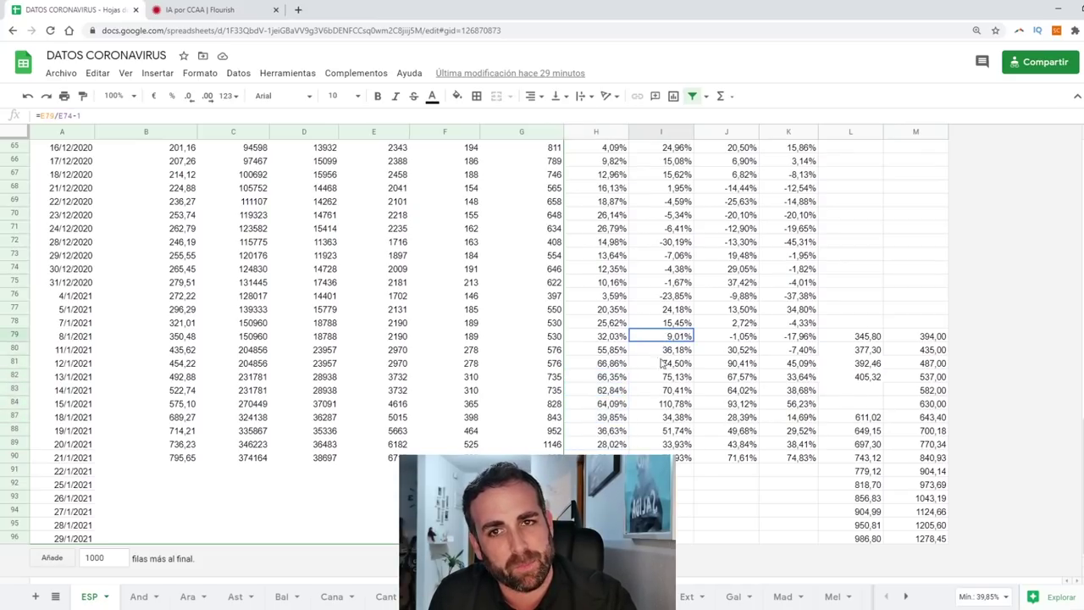
drag(728, 337, 728, 430)
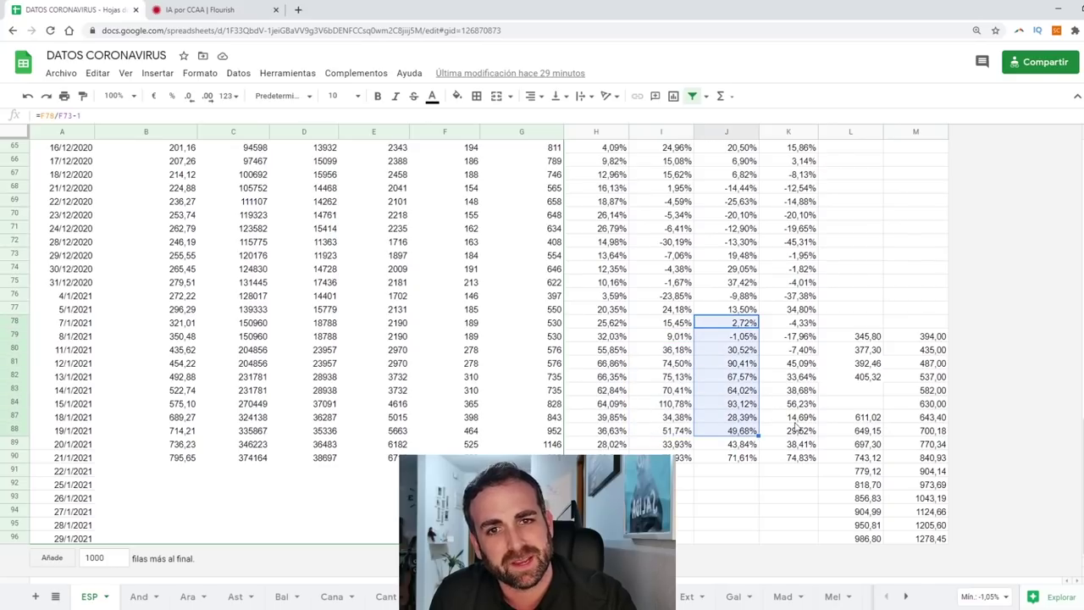
drag(788, 349, 796, 444)
click(800, 458)
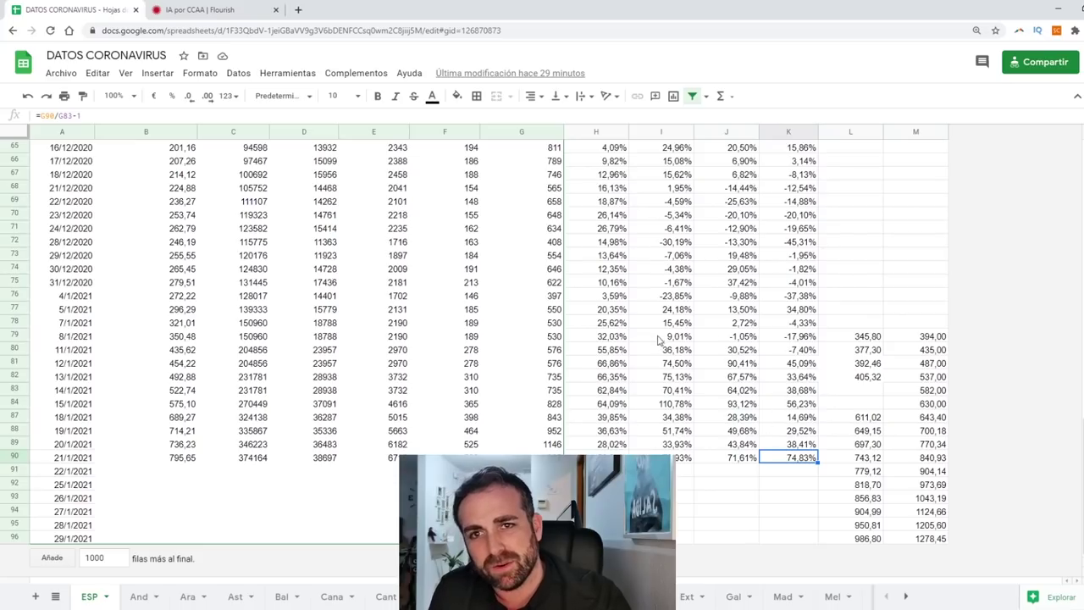
drag(788, 350, 800, 430)
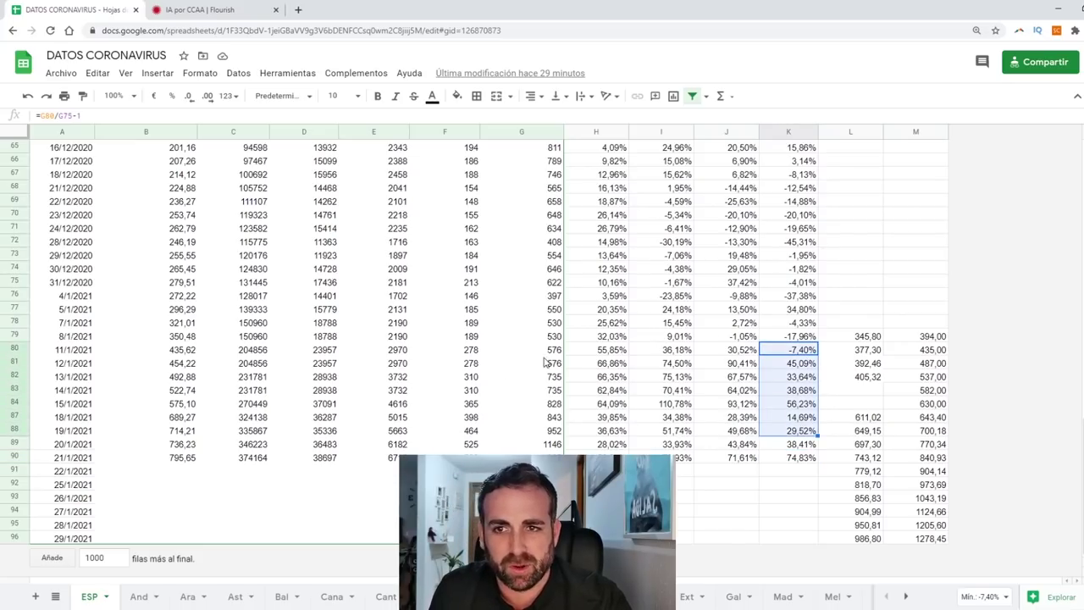
drag(558, 315, 546, 451)
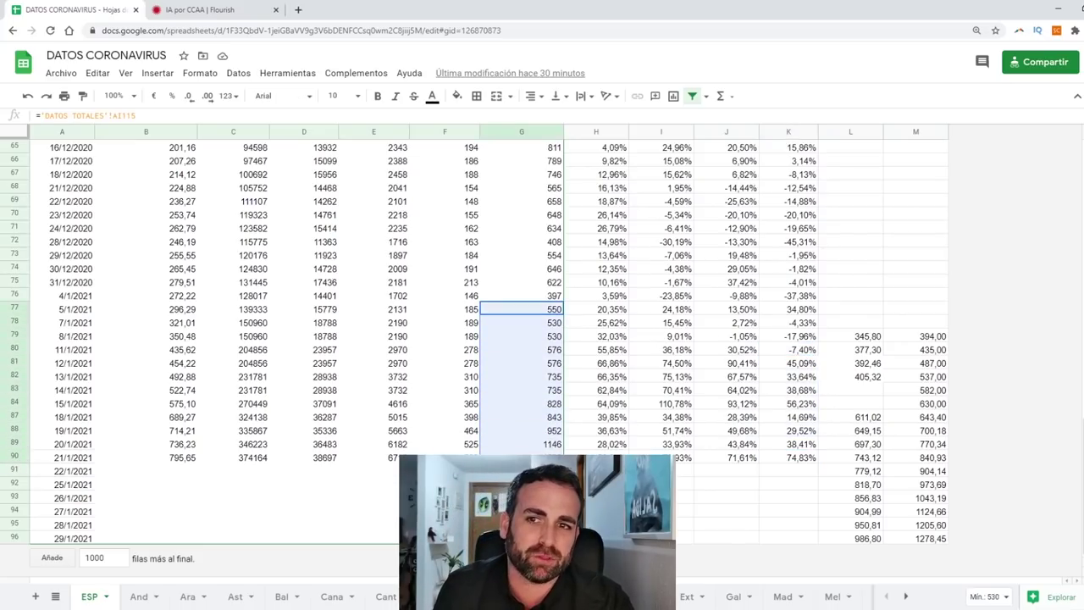
click(545, 444)
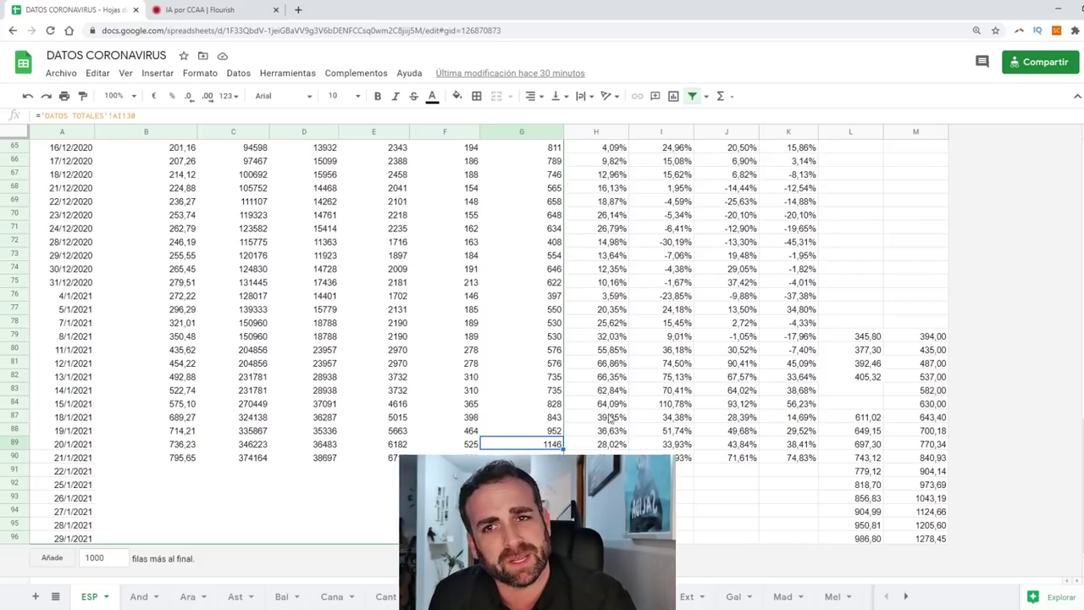
drag(612, 339, 796, 458)
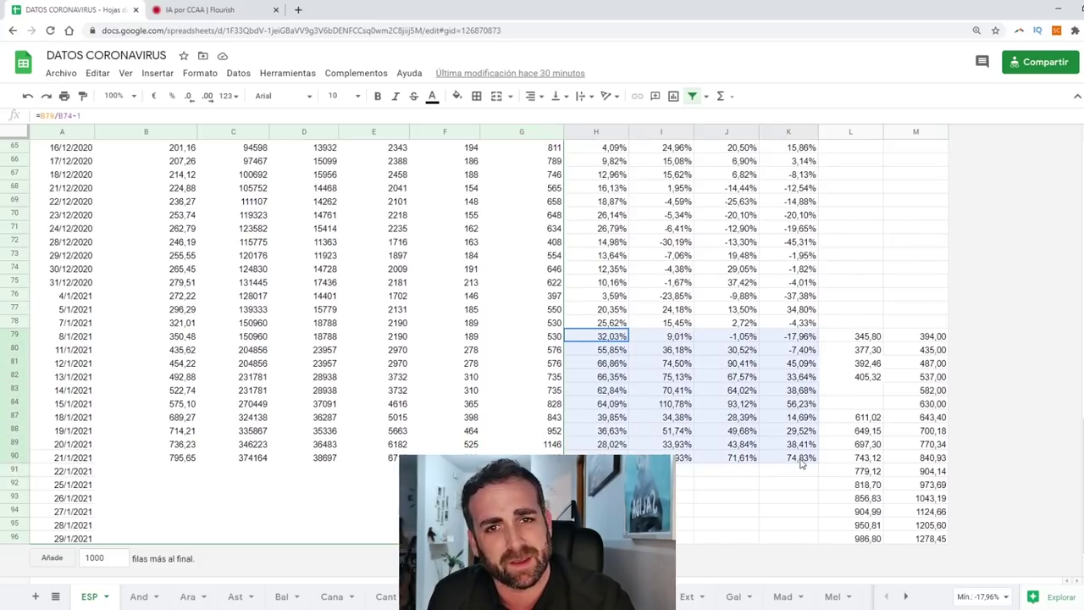
drag(161, 327, 169, 430)
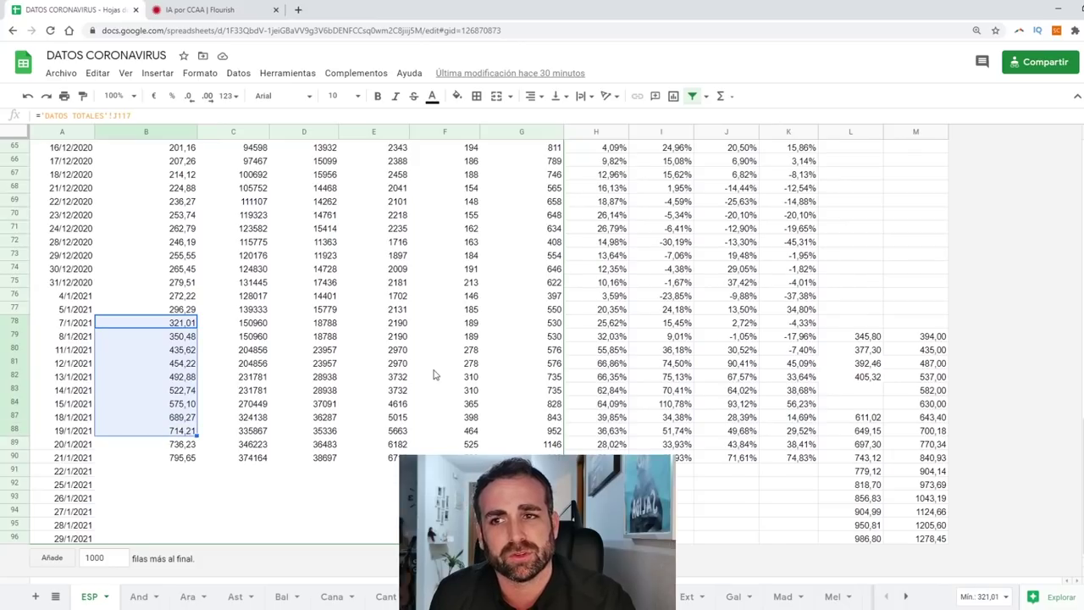
drag(168, 301, 168, 461)
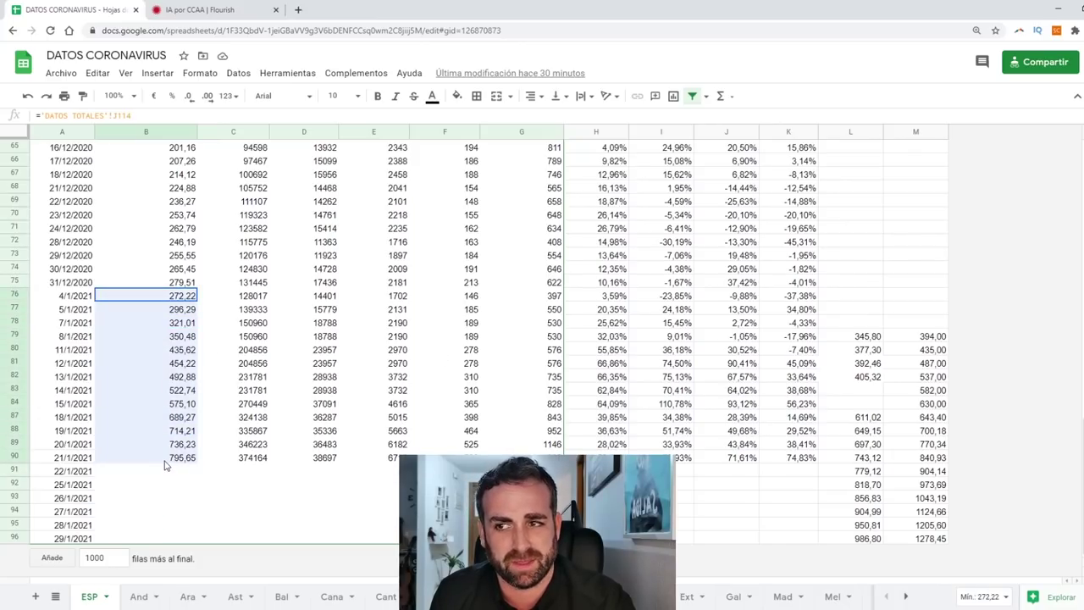
click(396, 296)
drag(397, 299, 396, 457)
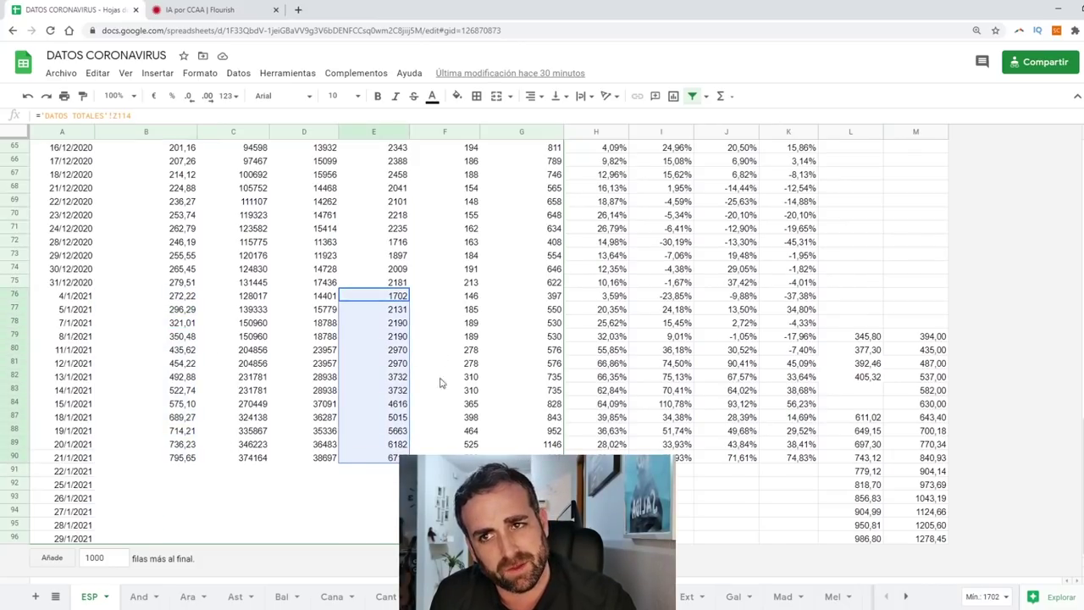
drag(445, 297, 445, 444)
drag(520, 309, 520, 447)
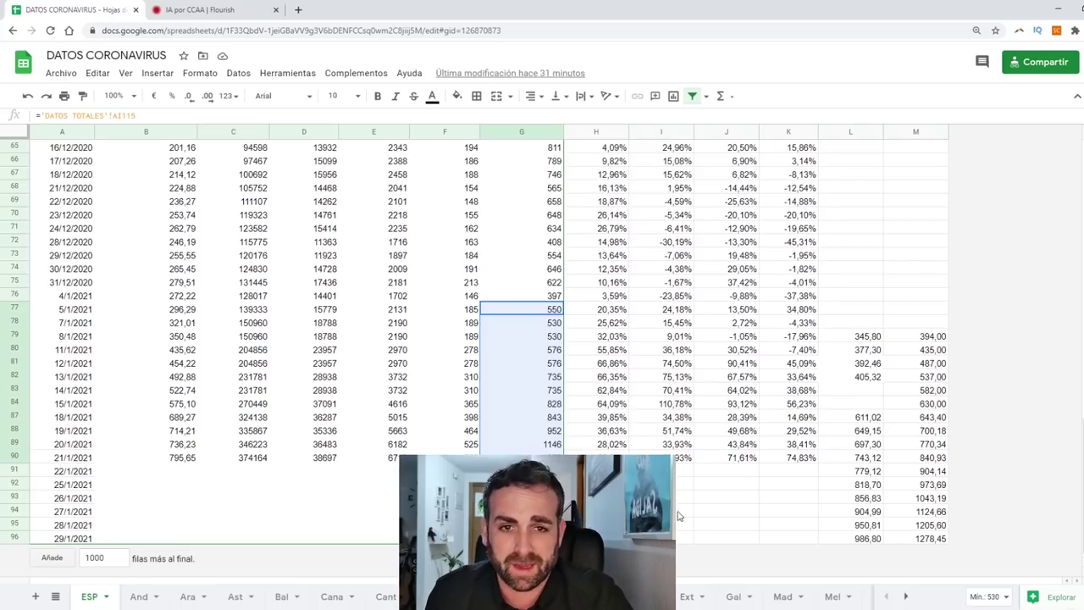
drag(850, 349, 938, 559)
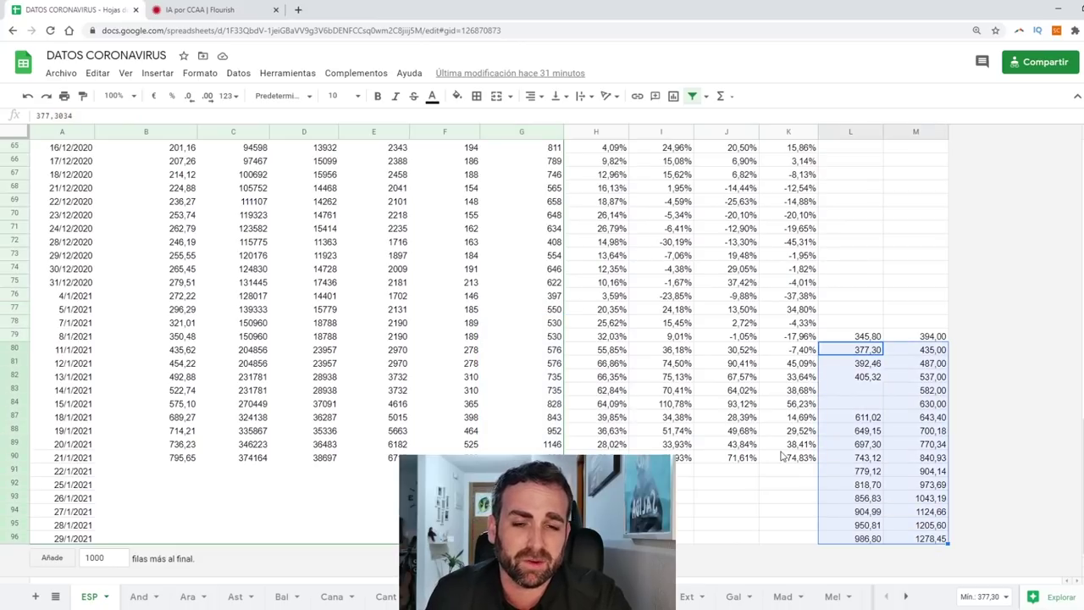
click(751, 430)
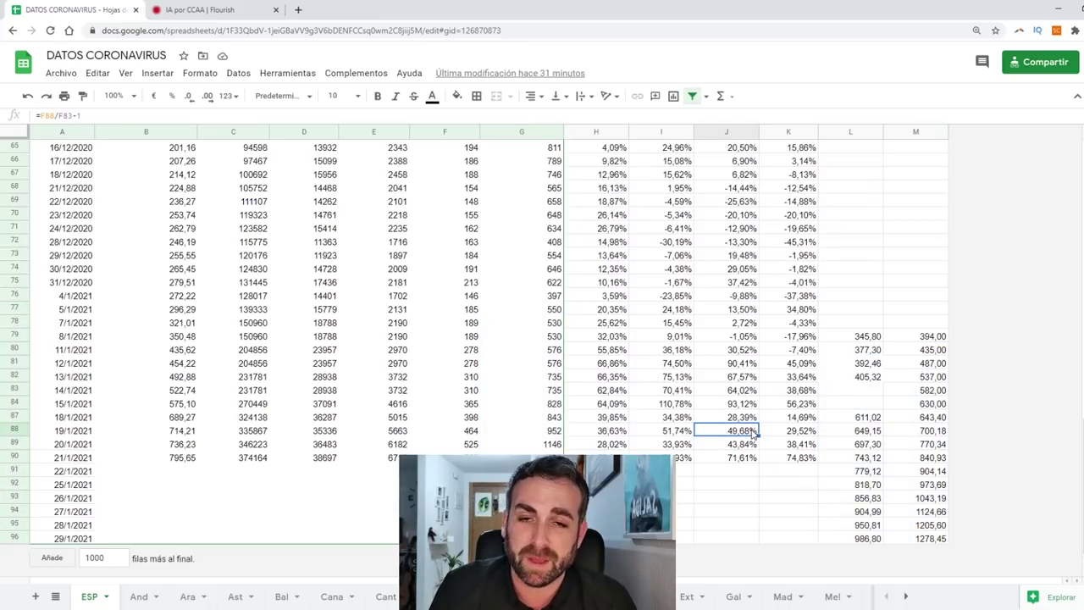